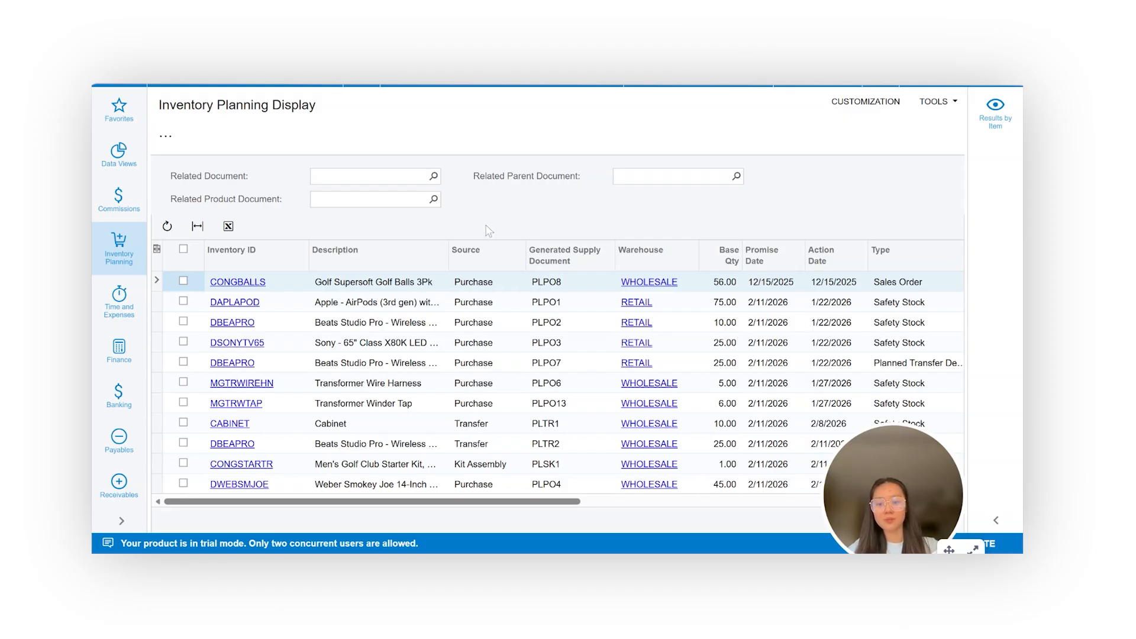
Review the available supply actions and the planning table's date, type and preferred vendor columns.
{"action": "left_click", "coordinate": [166, 138]}
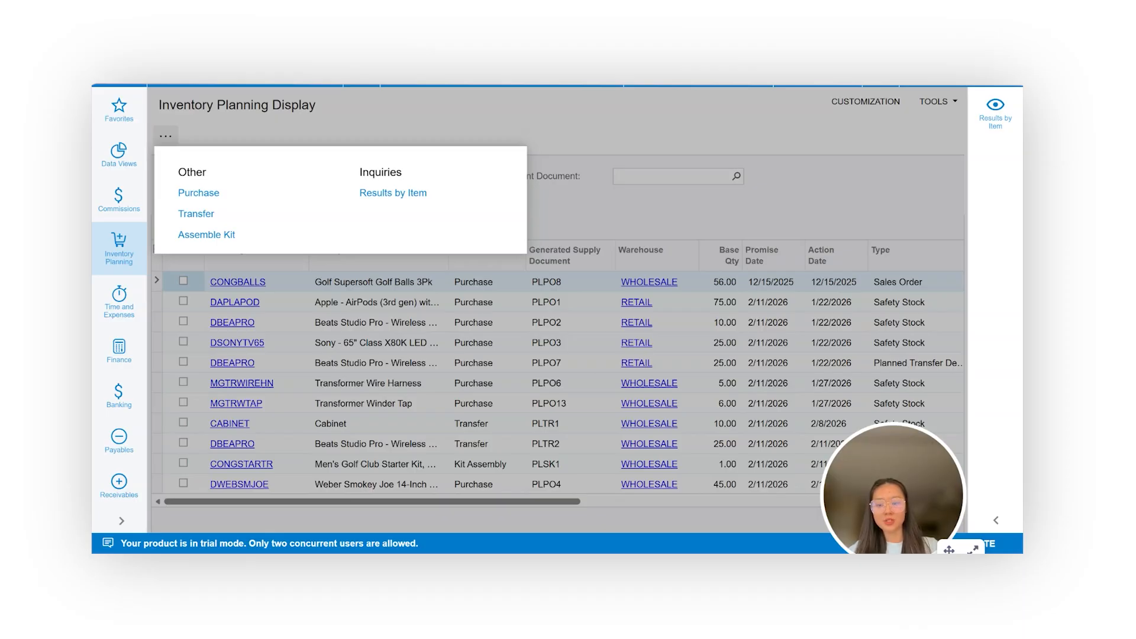
{"action": "left_click", "coordinate": [355, 134]}
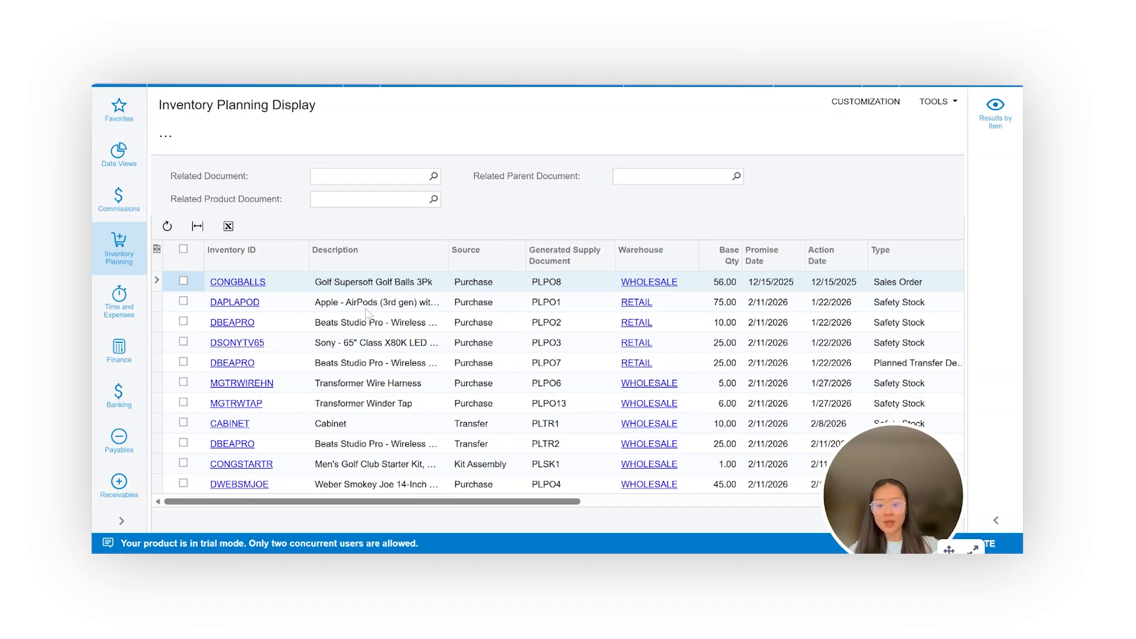
{"action": "scroll", "coordinate": [427, 335], "scroll_direction": "right", "scroll_amount": 5}
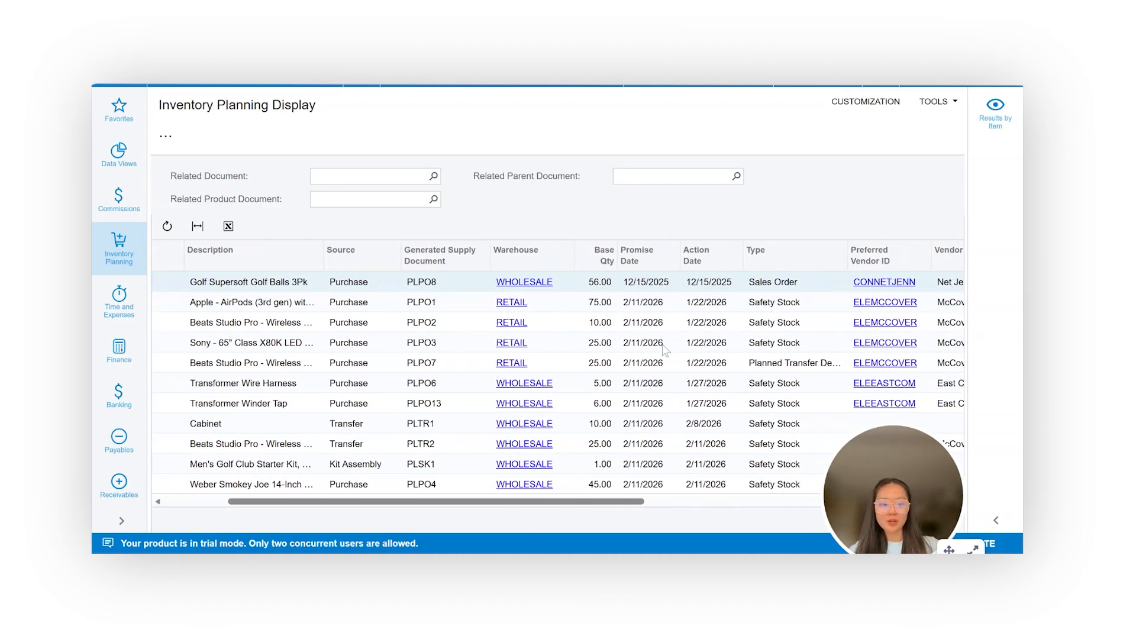
{"action": "scroll", "coordinate": [667, 351], "scroll_direction": "right", "scroll_amount": 2}
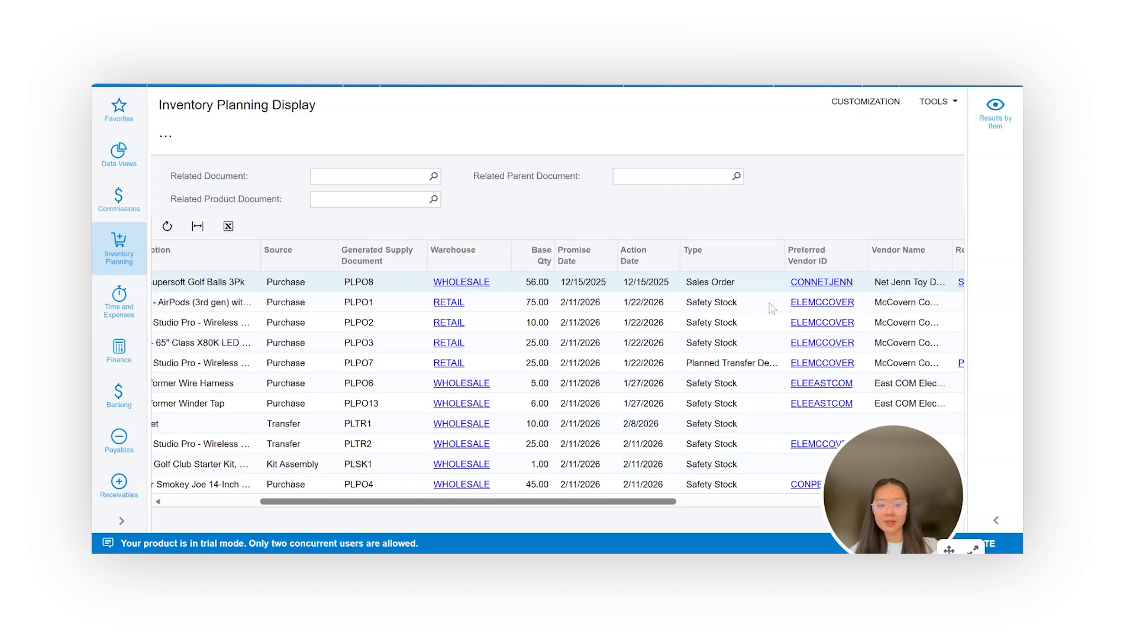
{"action": "scroll", "coordinate": [739, 328], "scroll_direction": "left", "scroll_amount": 5}
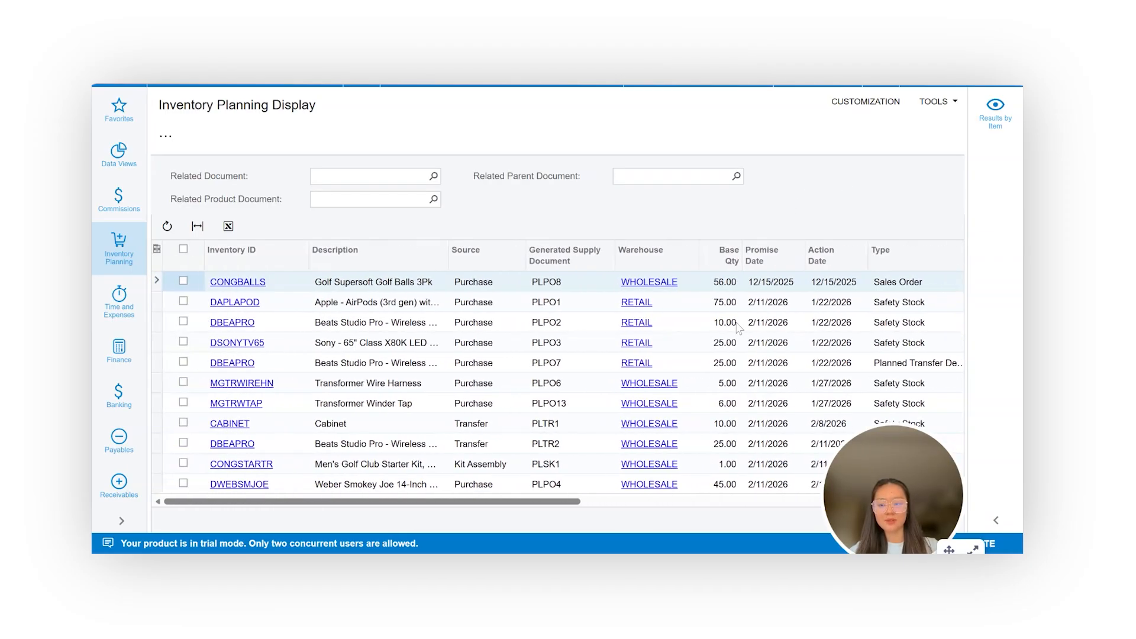
Select the DAPLAPOD line and the 10-unit DBEAPRO line for the RETAIL warehouse and start a purchase order for them.
{"action": "left_click", "coordinate": [184, 302]}
{"action": "left_click", "coordinate": [184, 322]}
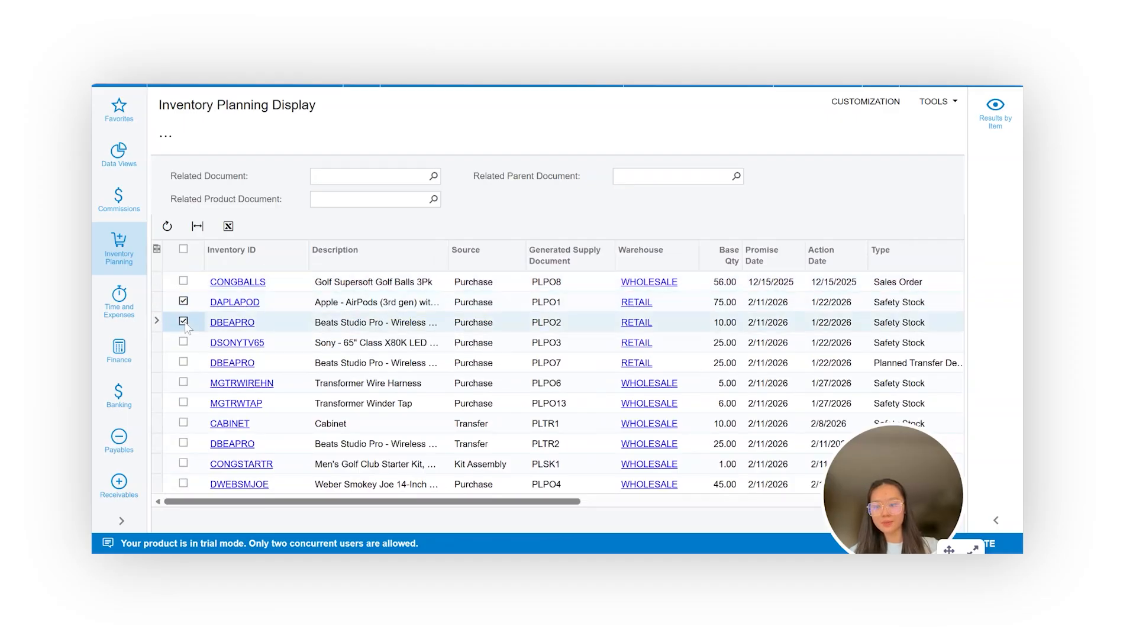
{"action": "left_click", "coordinate": [165, 134]}
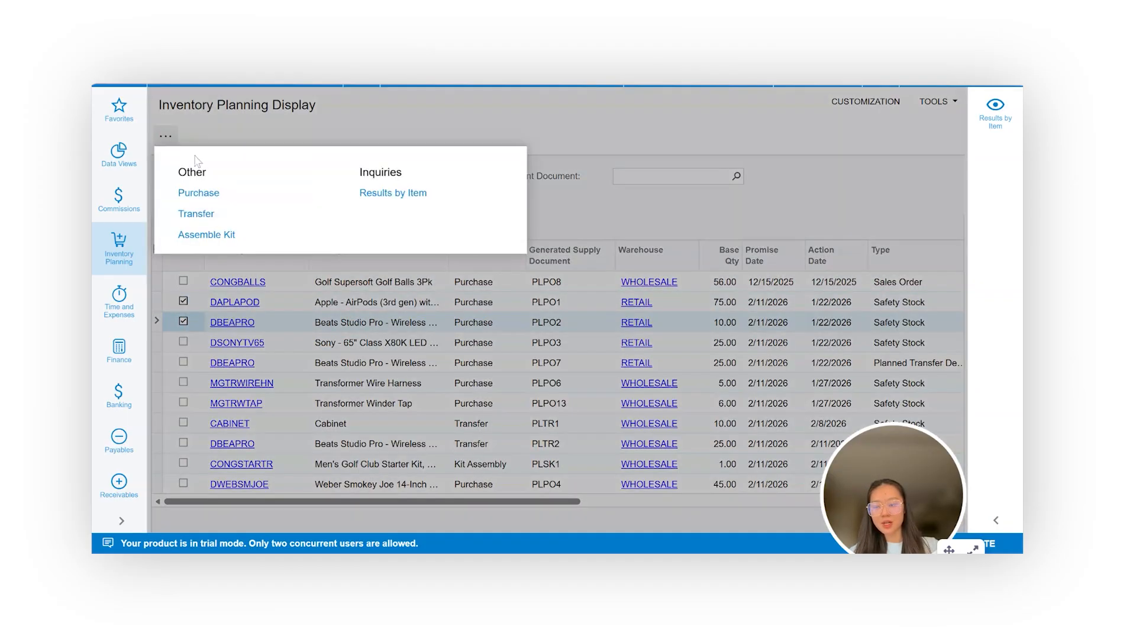
{"action": "left_click", "coordinate": [197, 193]}
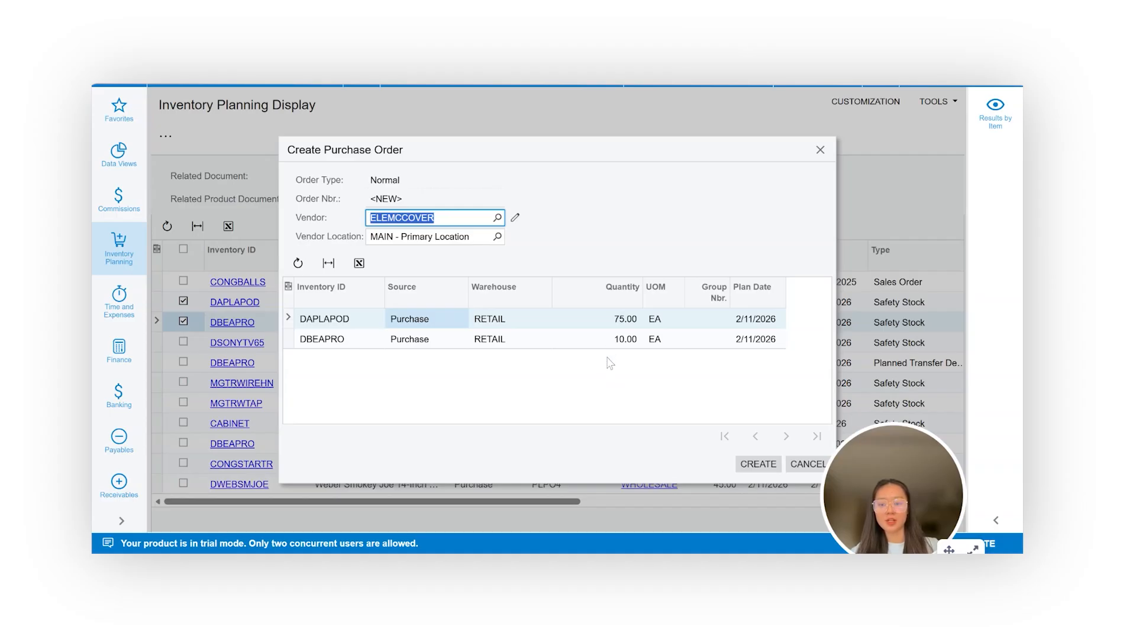
Try a DAPLAPOD quantity of 70 in the new purchase order and cancel the order.
{"action": "left_click", "coordinate": [594, 317]}
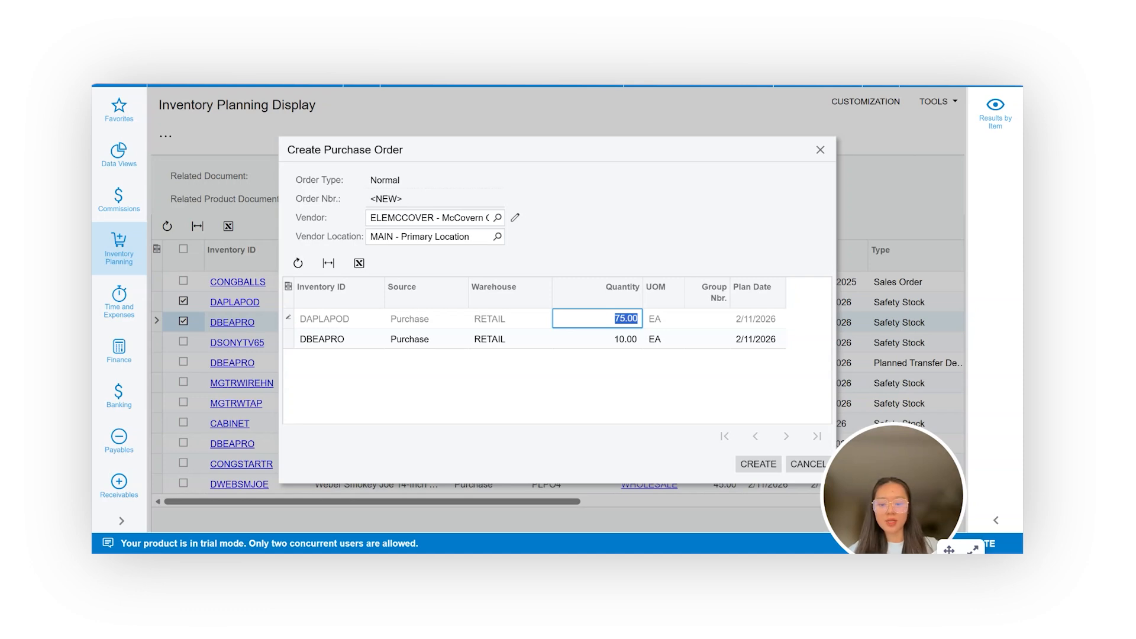
{"action": "type", "text": "70"}
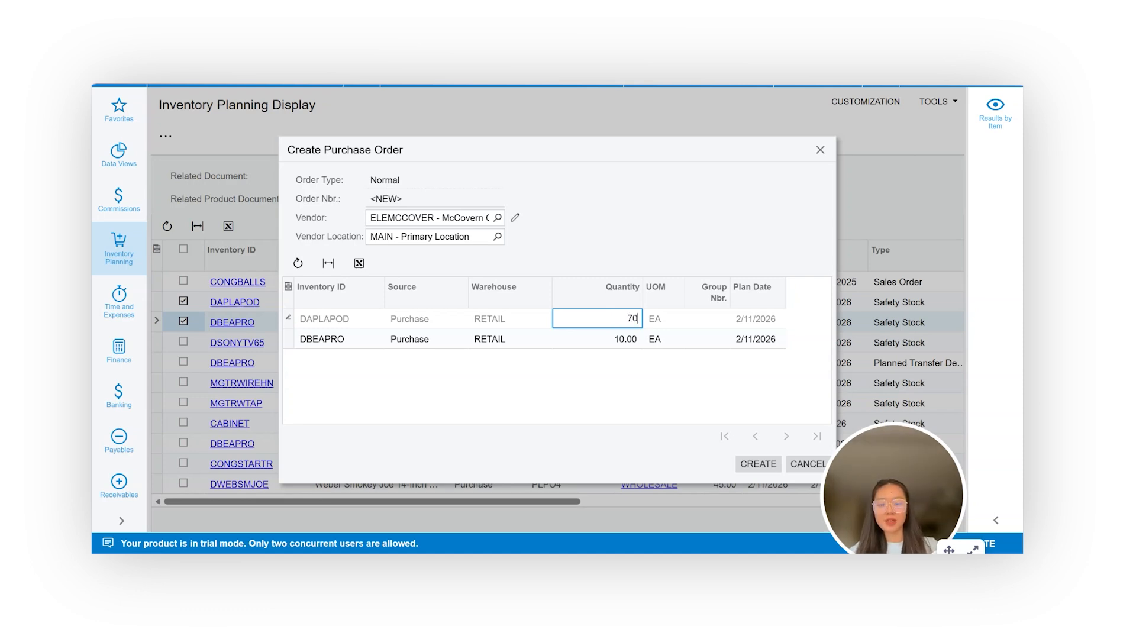
{"action": "key", "text": "Tab"}
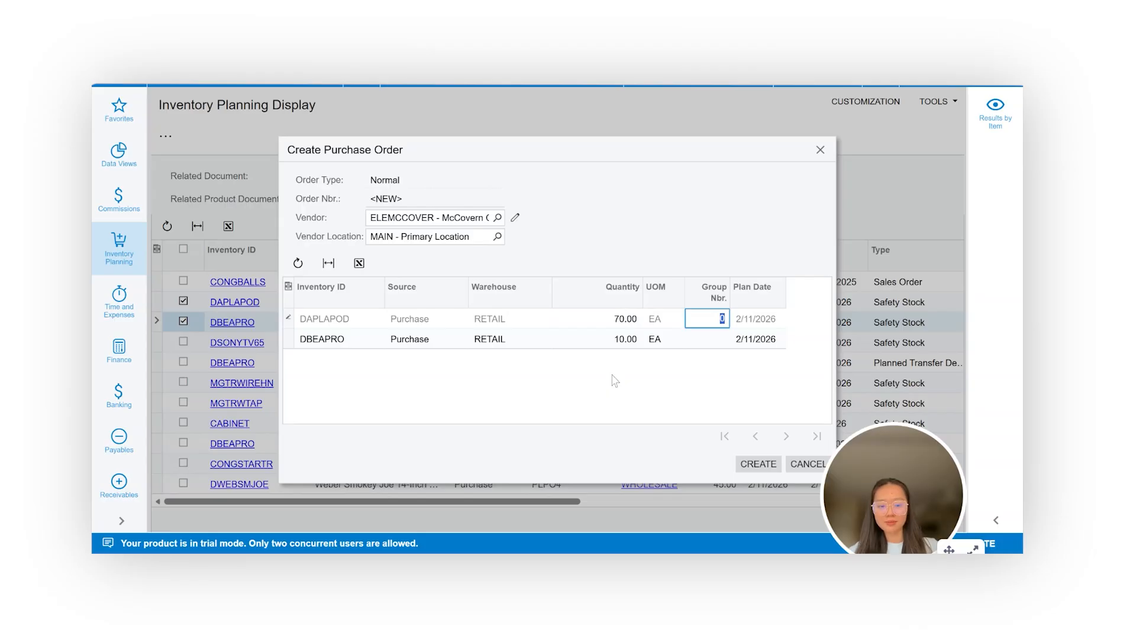
{"action": "left_click", "coordinate": [758, 228]}
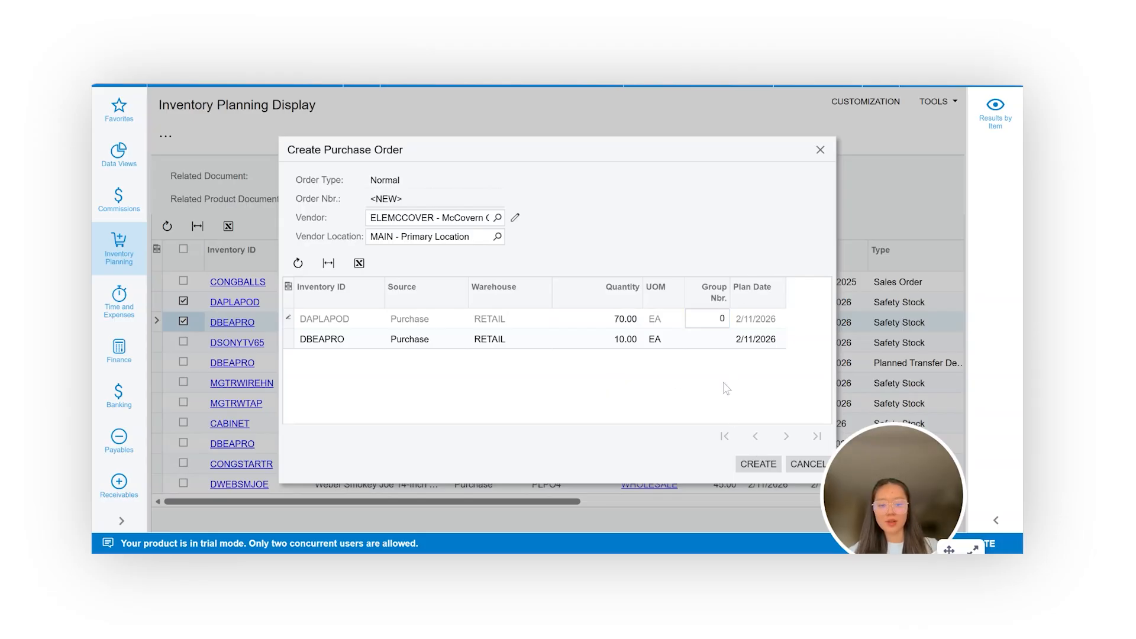
{"action": "left_click", "coordinate": [797, 466]}
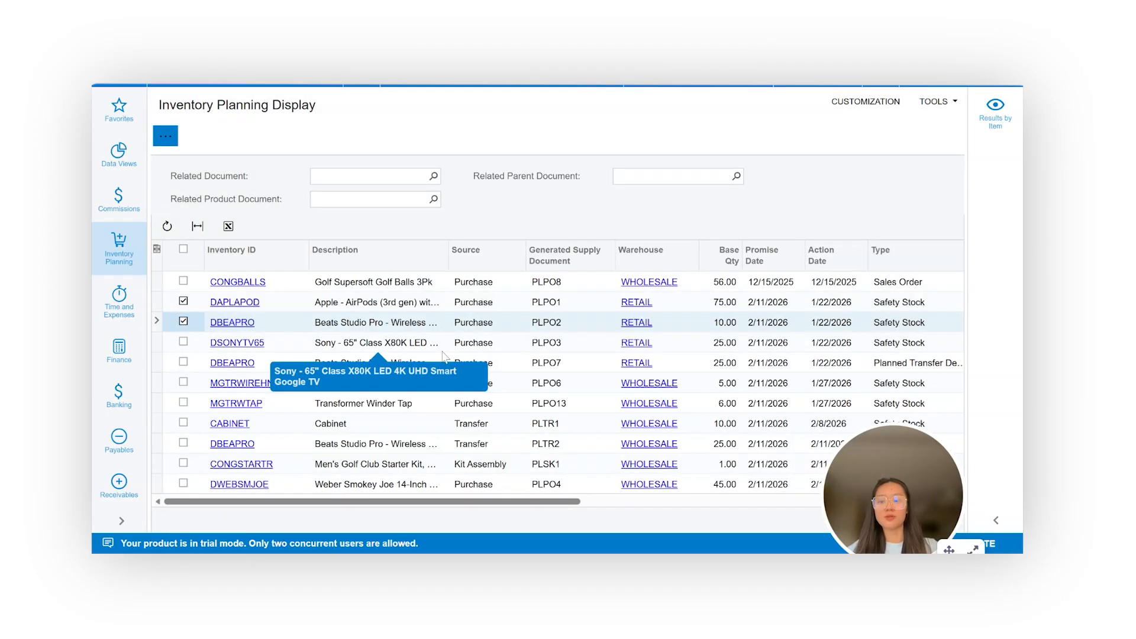
Try a purchase order that also includes the CONGBALLS line, then cancel it and deselect that line.
{"action": "left_click", "coordinate": [190, 283]}
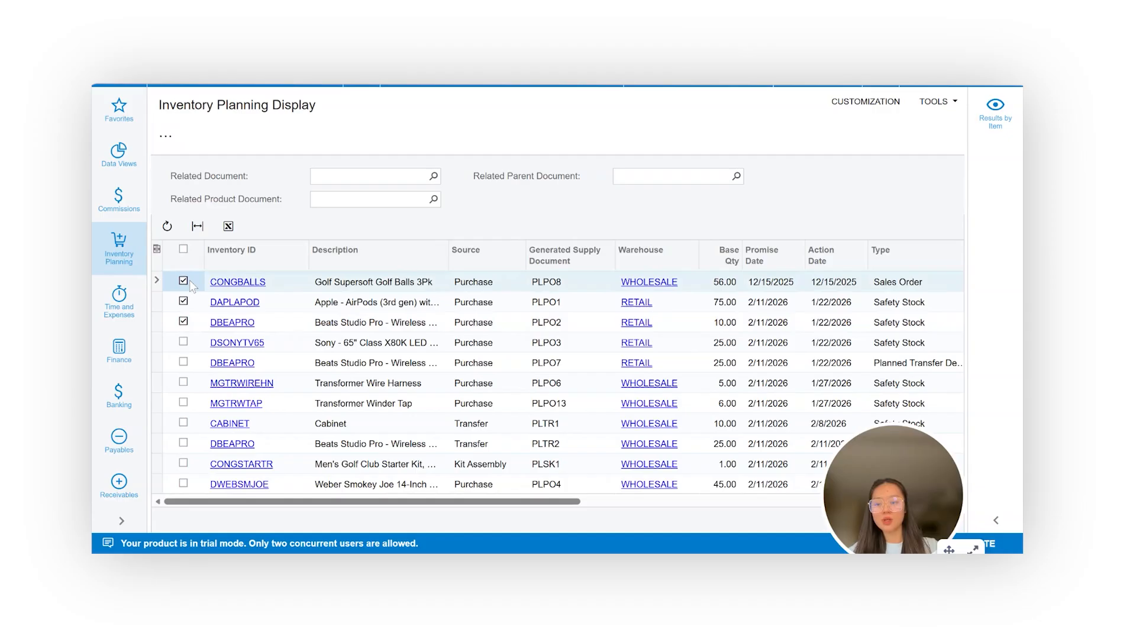
{"action": "left_click", "coordinate": [166, 136]}
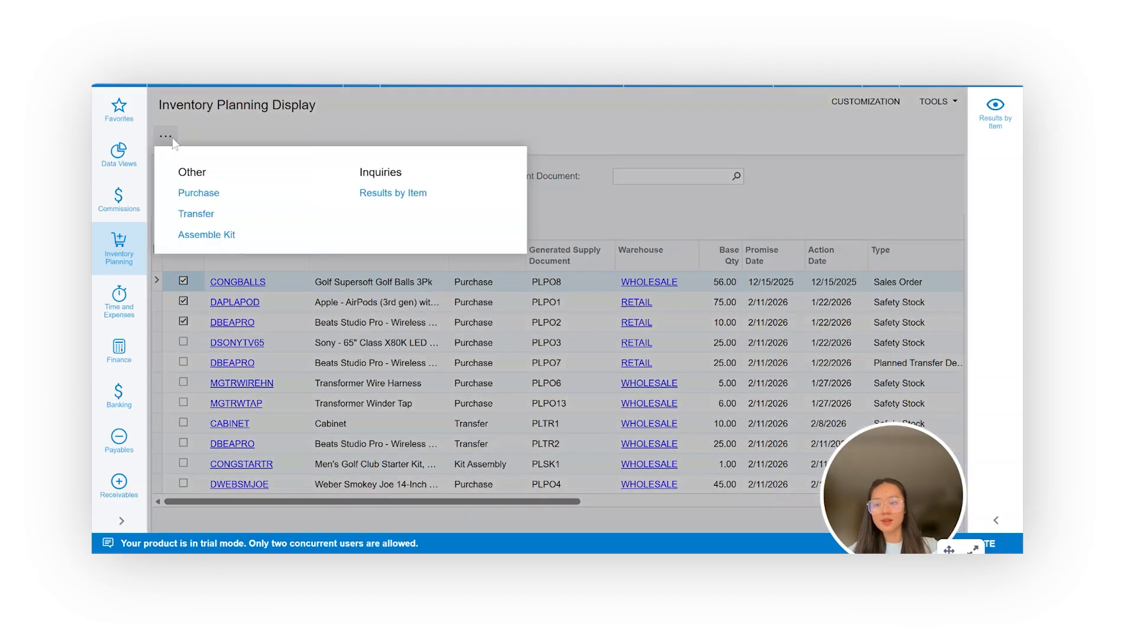
{"action": "left_click", "coordinate": [188, 193]}
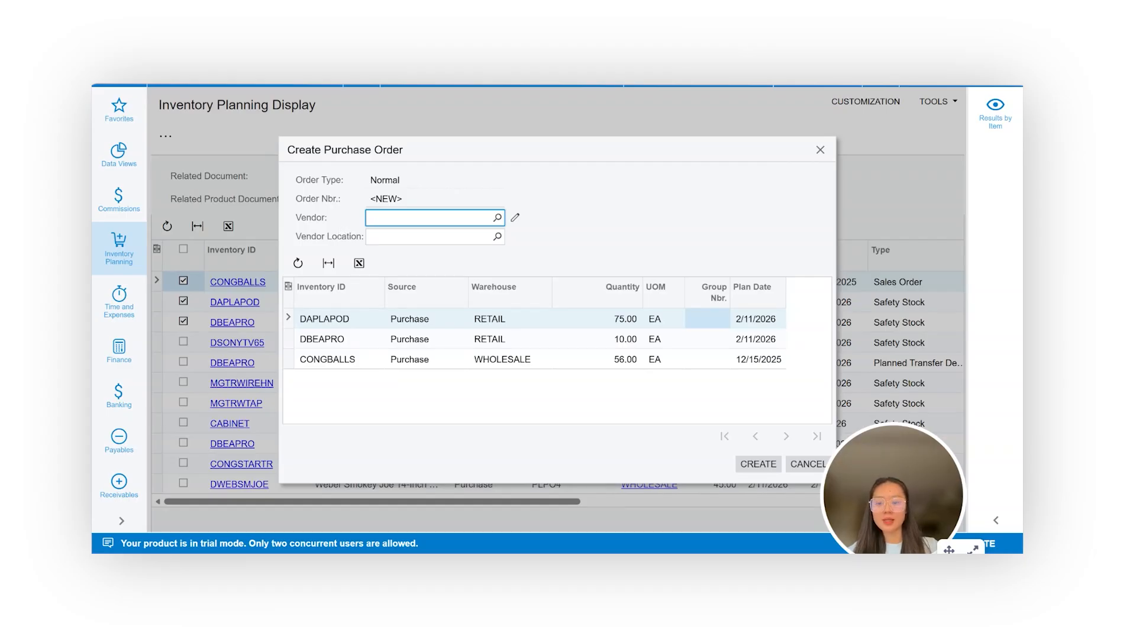
{"action": "left_click", "coordinate": [497, 218]}
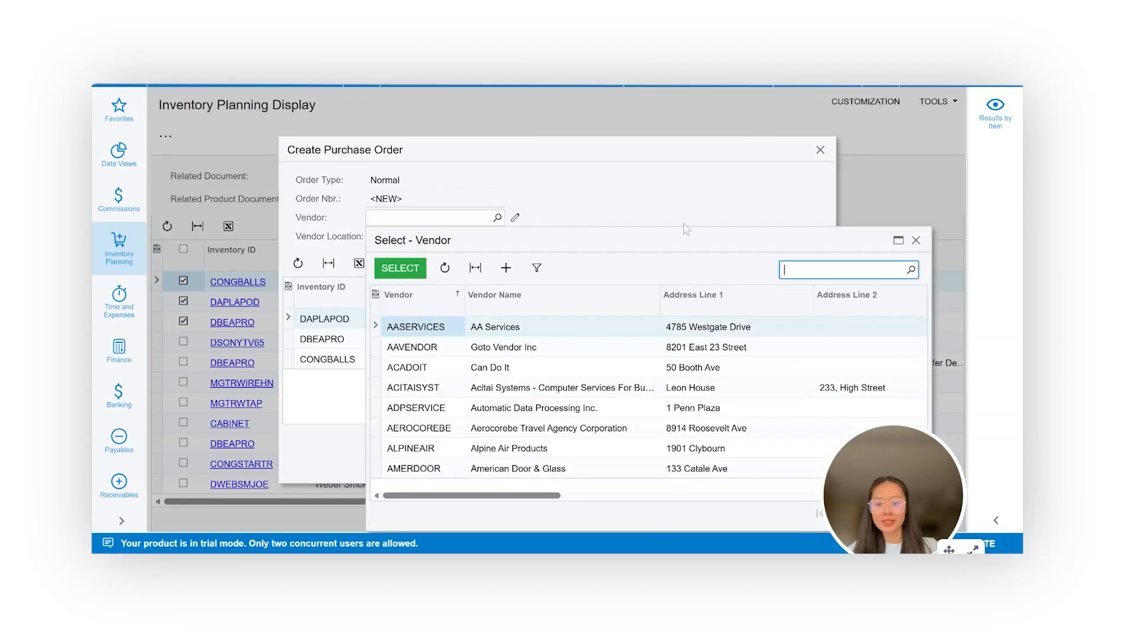
{"action": "left_click", "coordinate": [916, 242]}
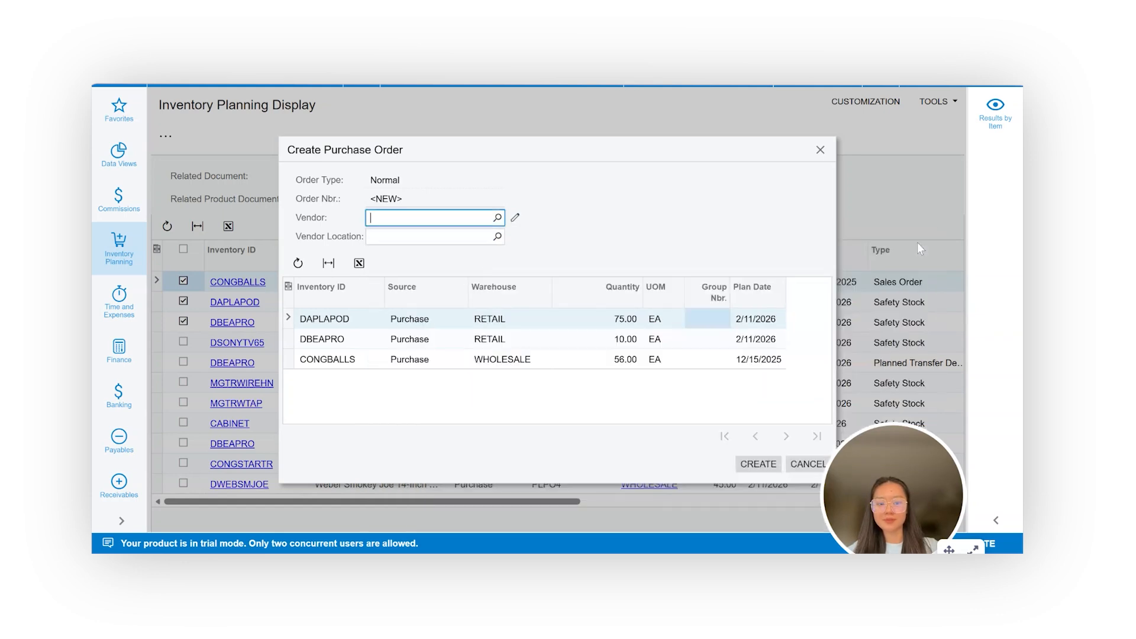
{"action": "left_click", "coordinate": [821, 150]}
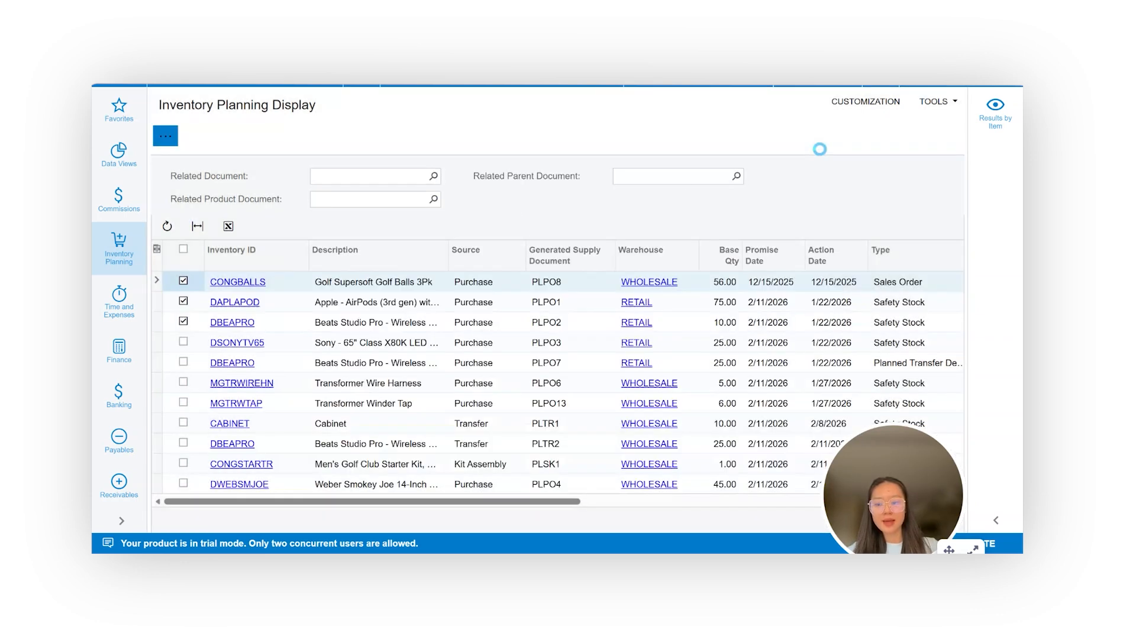
{"action": "left_click", "coordinate": [197, 279]}
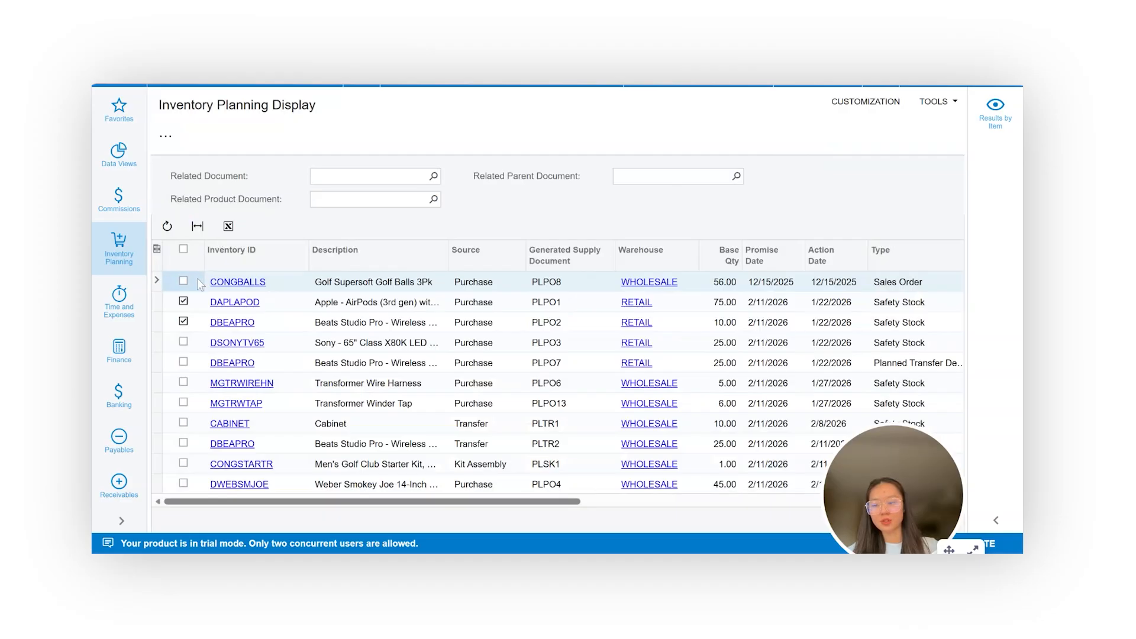
Create a purchase order for the selected DAPLAPOD and DBEAPRO lines with vendor ELEMCCOVER at its MAIN location.
{"action": "left_click", "coordinate": [166, 135]}
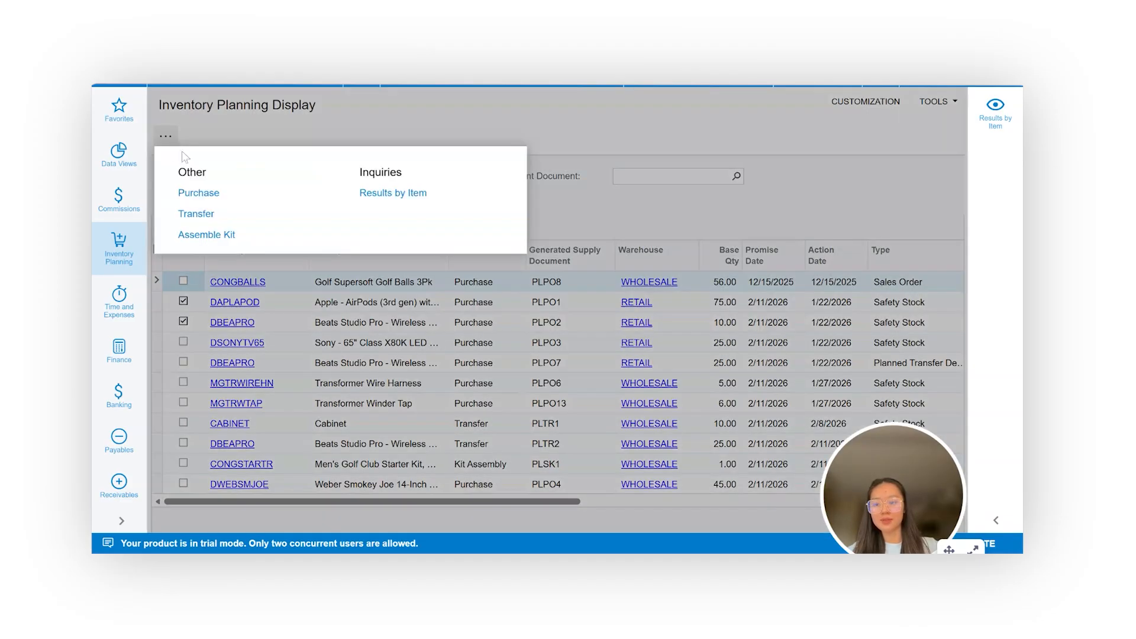
{"action": "left_click", "coordinate": [210, 192]}
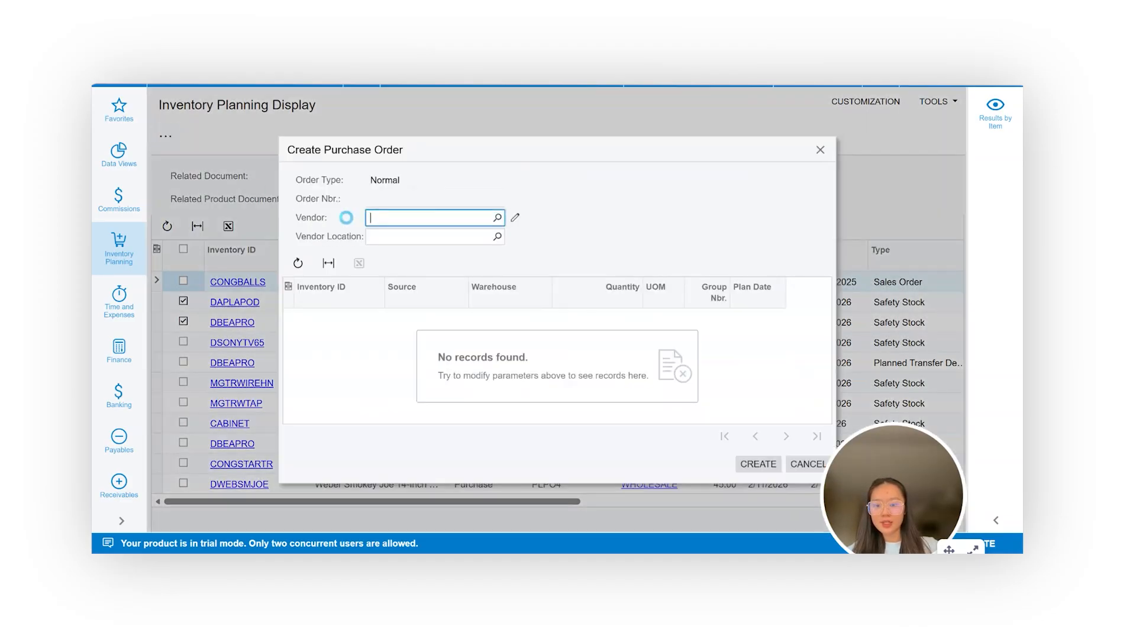
{"action": "left_click", "coordinate": [408, 225]}
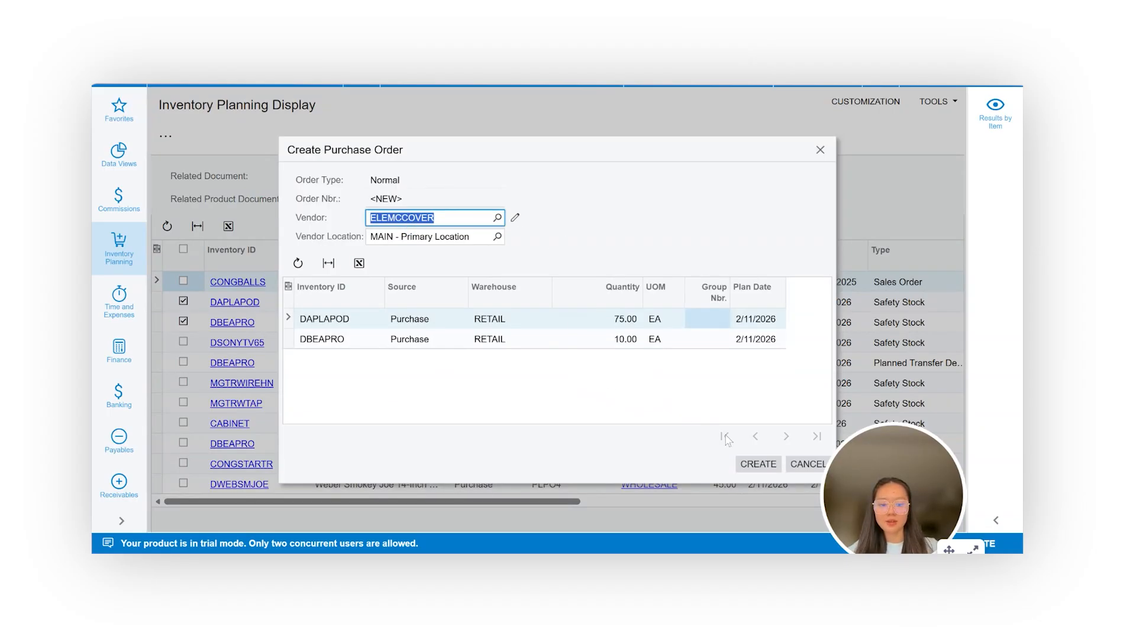
{"action": "left_click", "coordinate": [756, 465]}
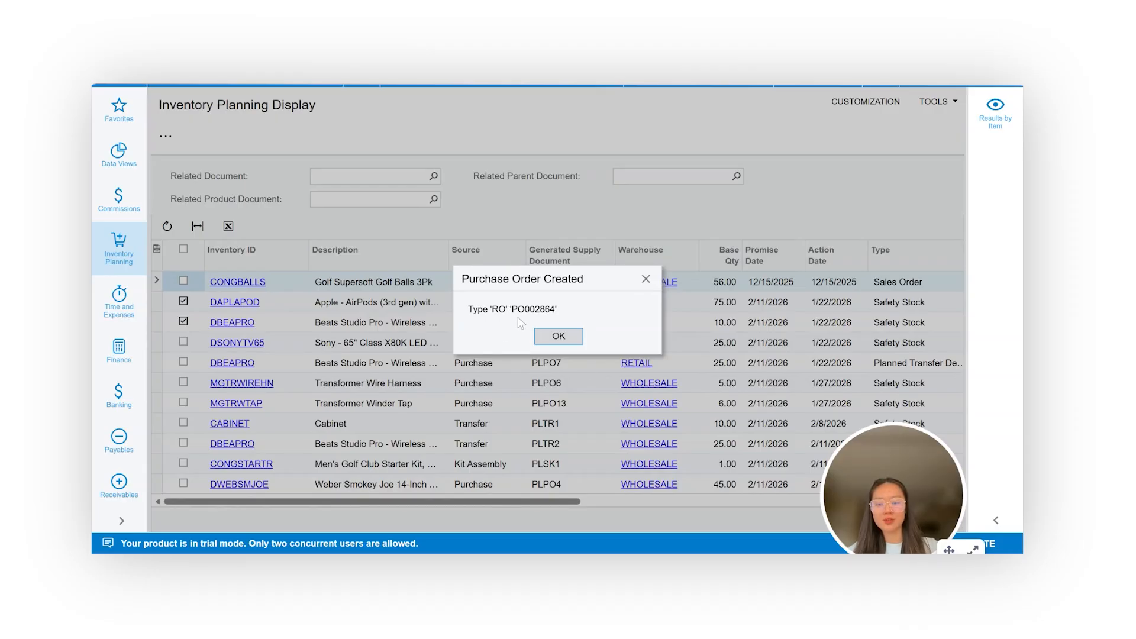
Highlight the created purchase order's number and open that order from the Purchase Orders list.
{"action": "left_click_drag", "start_coordinate": [512, 309], "coordinate": [550, 309]}
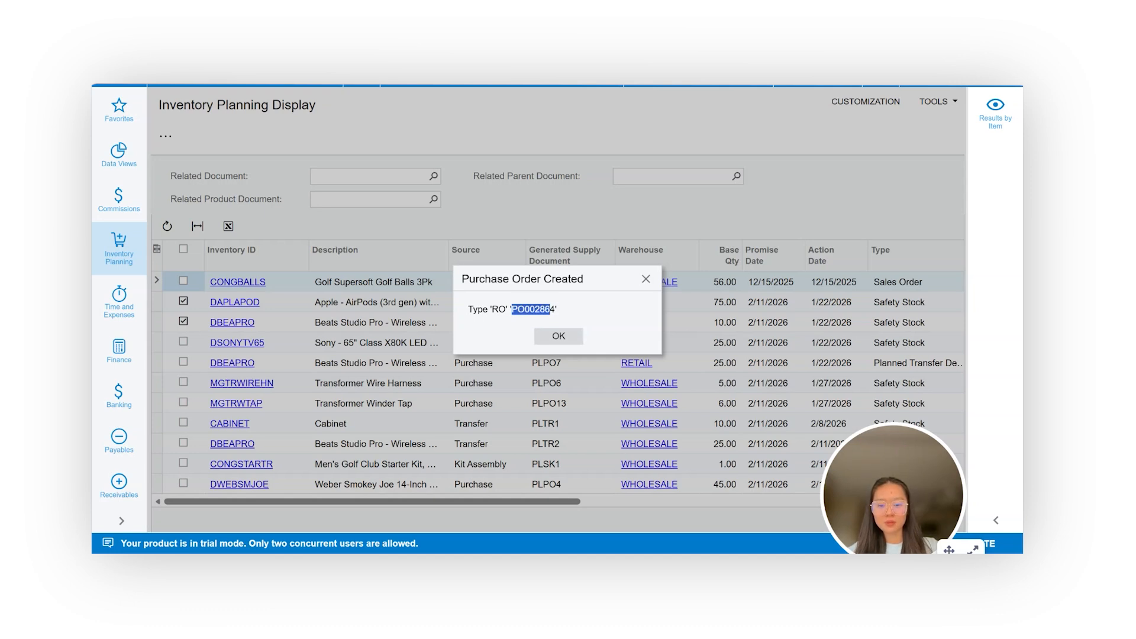
{"action": "left_click_drag", "start_coordinate": [550, 309], "coordinate": [556, 309]}
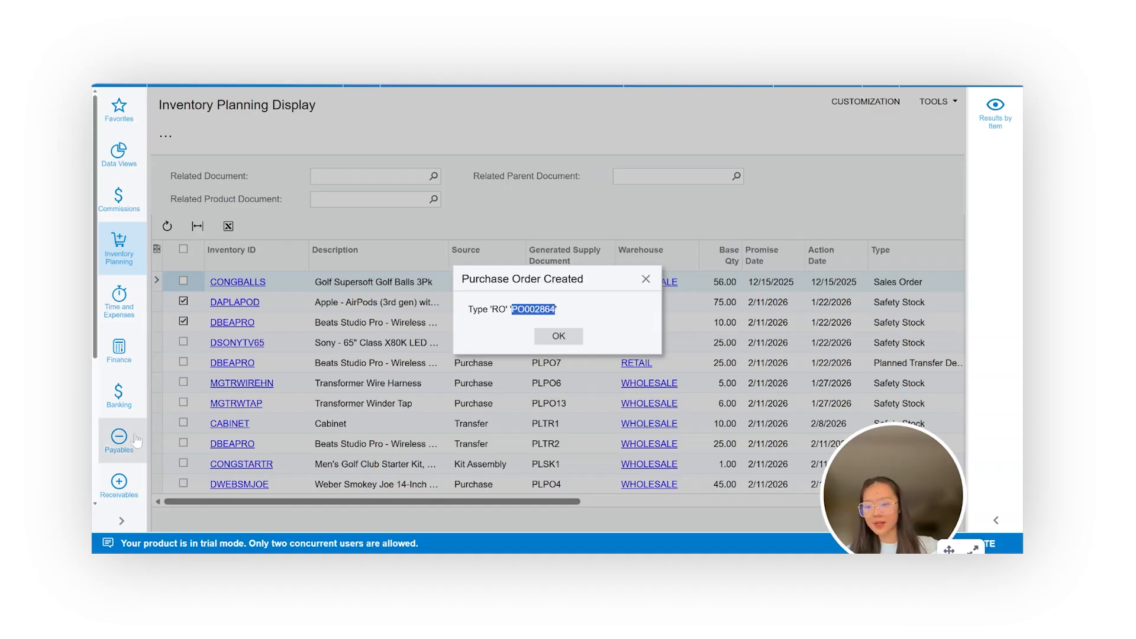
{"action": "scroll", "coordinate": [136, 438], "scroll_direction": "down", "scroll_amount": 2}
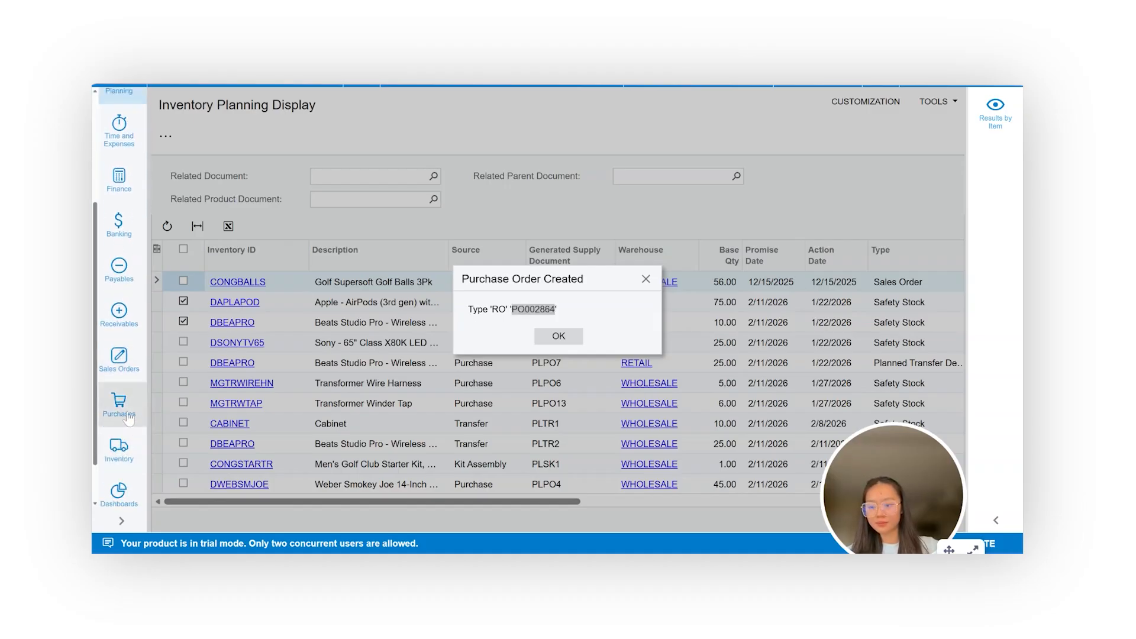
{"action": "left_click", "coordinate": [120, 404]}
{"action": "left_click", "coordinate": [232, 279]}
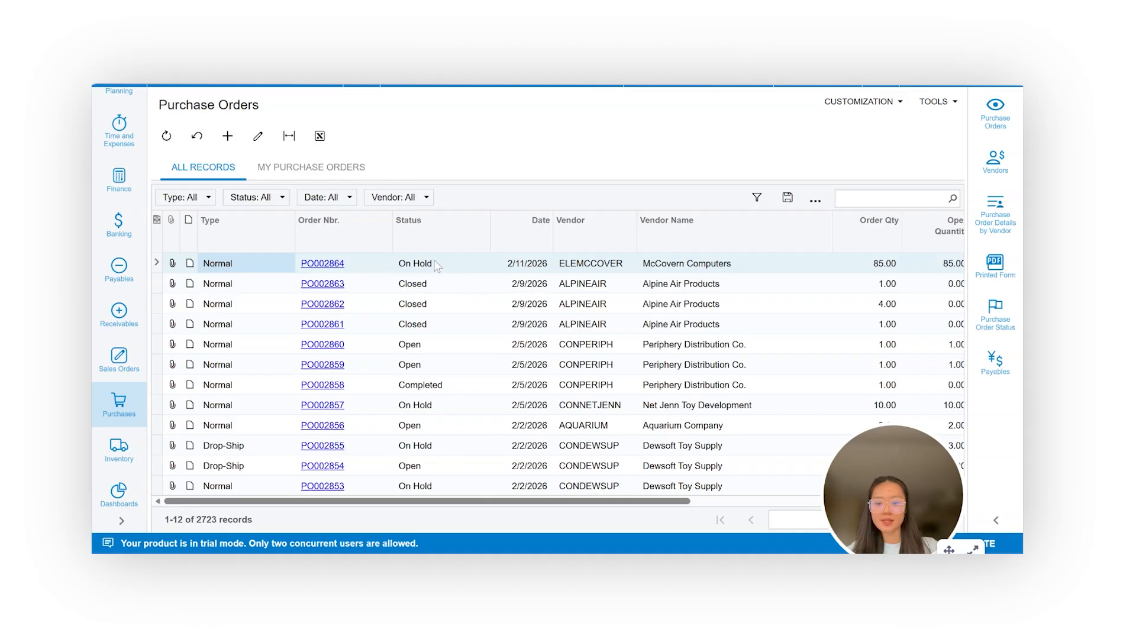
{"action": "left_click", "coordinate": [325, 262]}
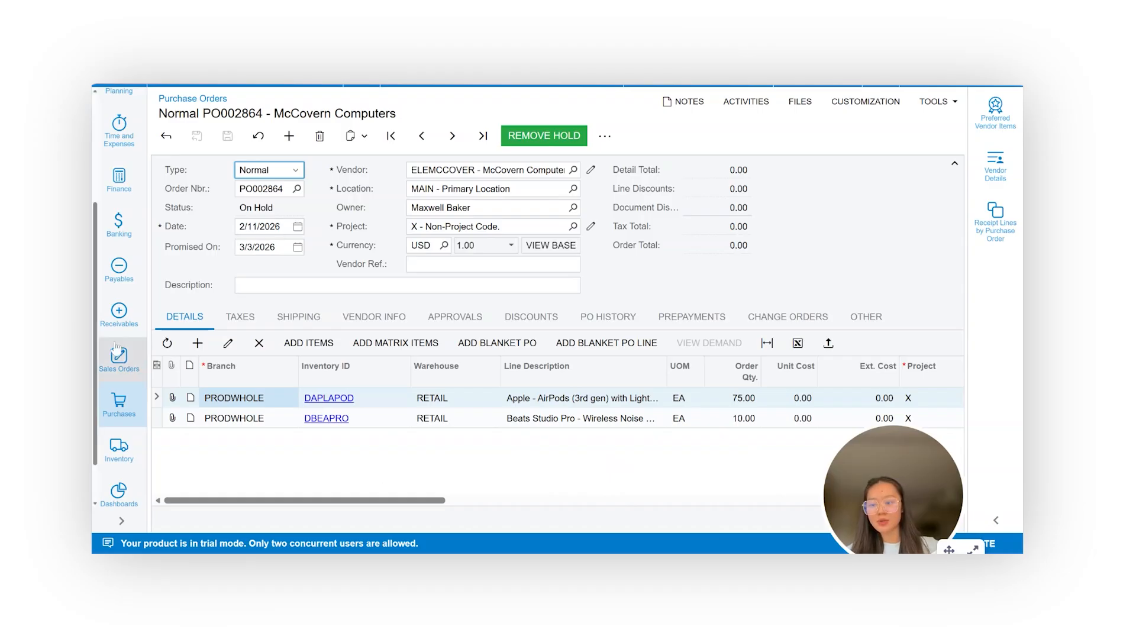
Return to the Inventory Planning Display inquiry and start a transfer order for the CABINET line.
{"action": "scroll", "coordinate": [121, 307], "scroll_direction": "up", "scroll_amount": 3}
{"action": "left_click", "coordinate": [131, 231]}
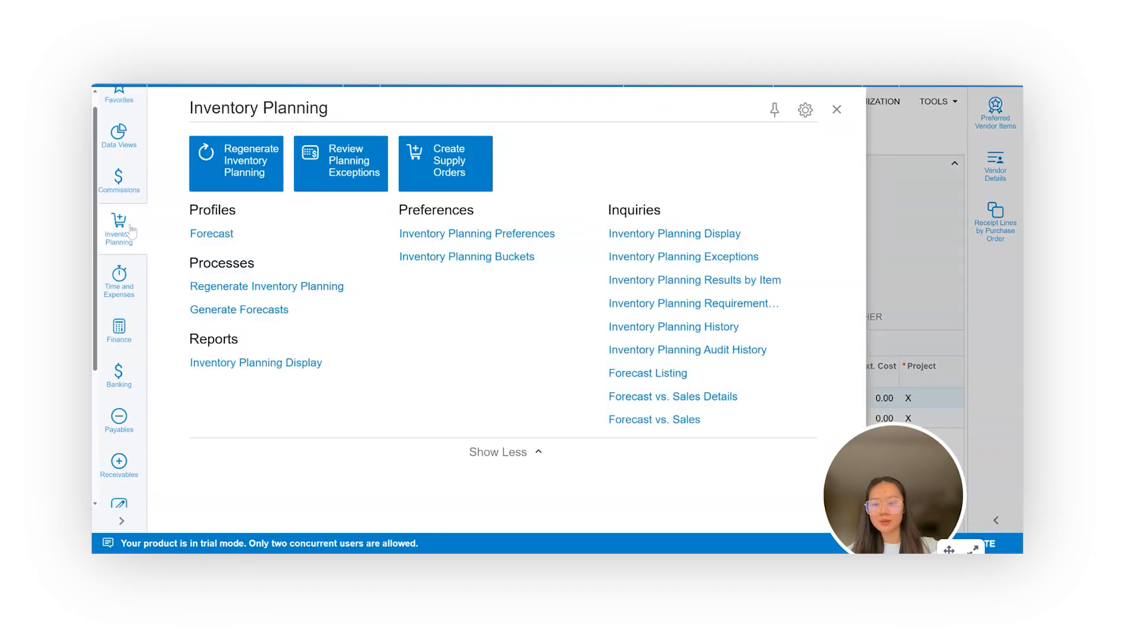
{"action": "left_click", "coordinate": [659, 235]}
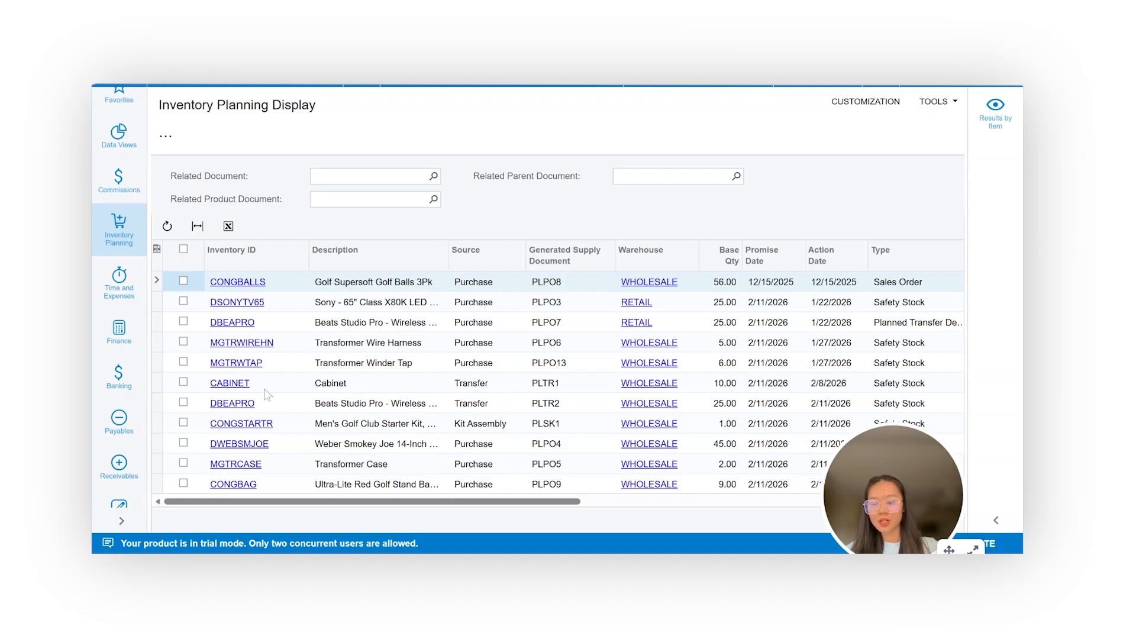
{"action": "left_click", "coordinate": [183, 383]}
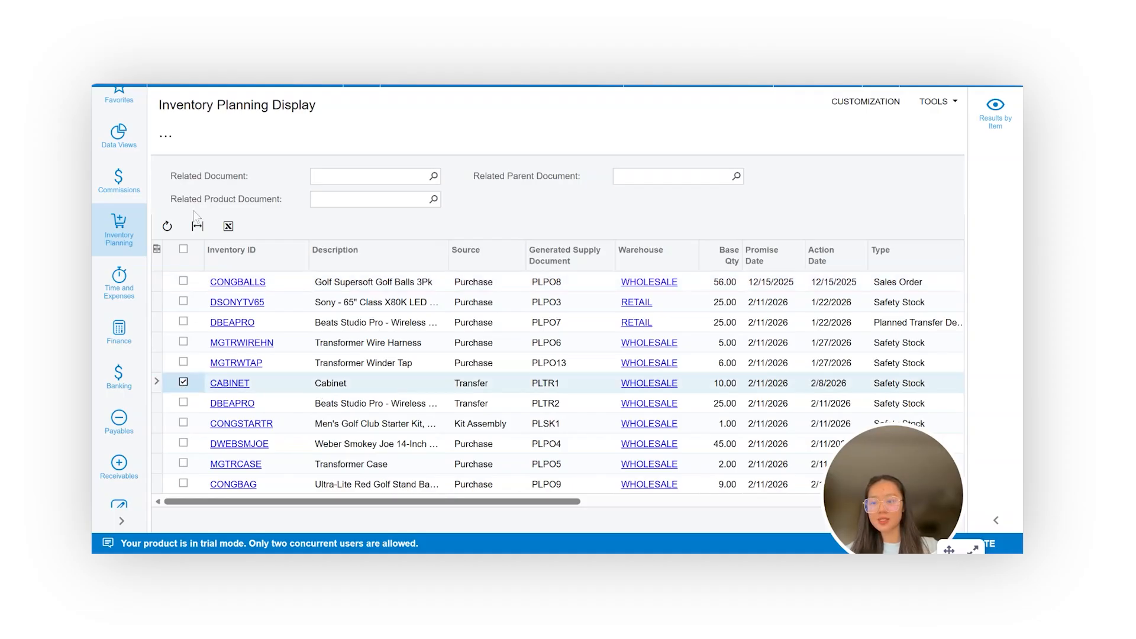
{"action": "left_click", "coordinate": [166, 135]}
{"action": "left_click", "coordinate": [238, 219]}
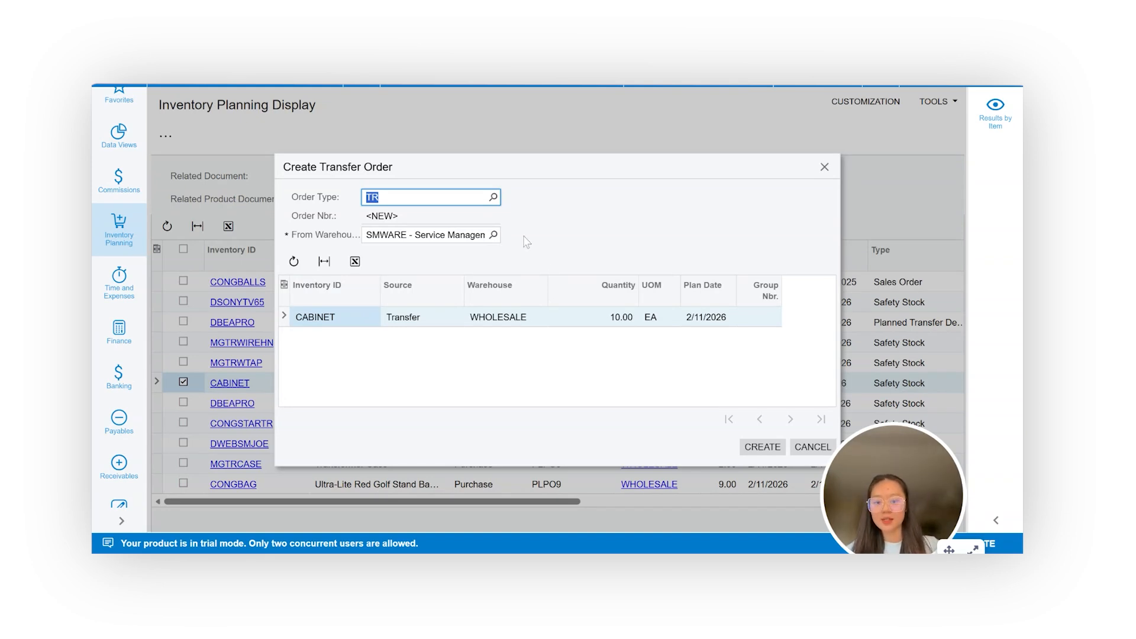
Check the available source warehouses and the editable quantity for the CABINET transfer order, then close it without creating the order.
{"action": "left_click", "coordinate": [493, 235]}
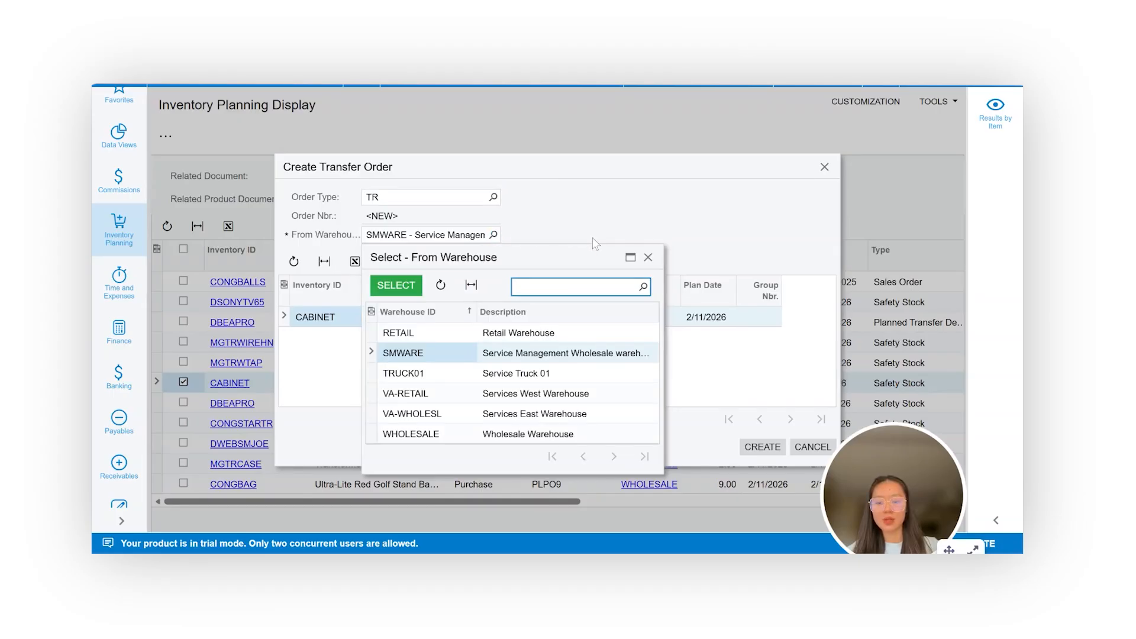
{"action": "left_click", "coordinate": [649, 258]}
{"action": "left_click", "coordinate": [600, 322]}
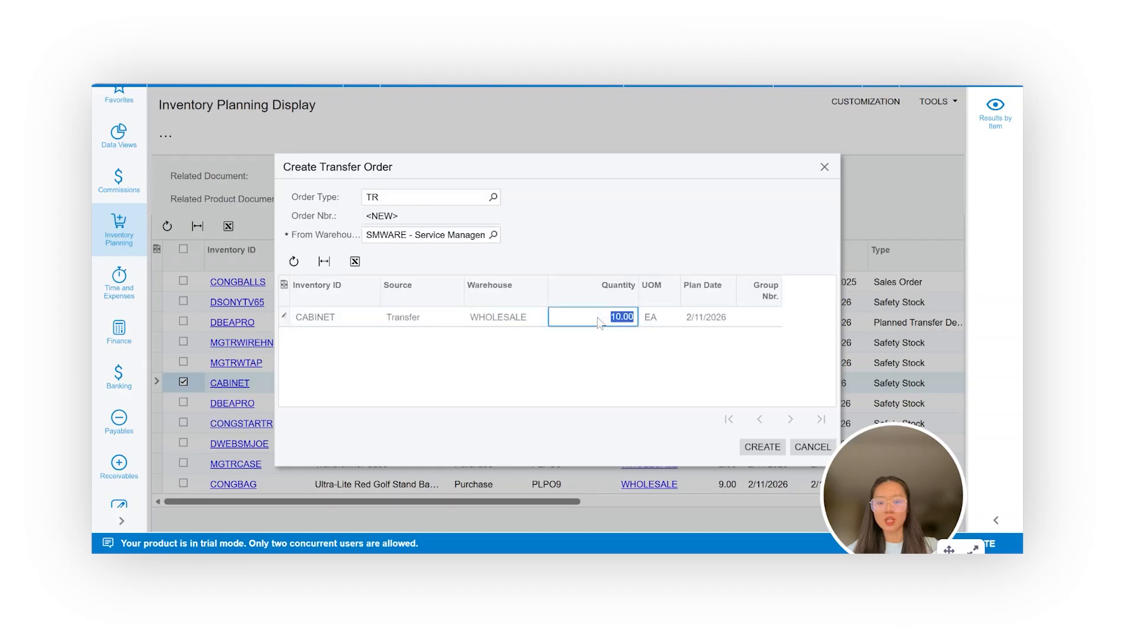
{"action": "left_click", "coordinate": [598, 375]}
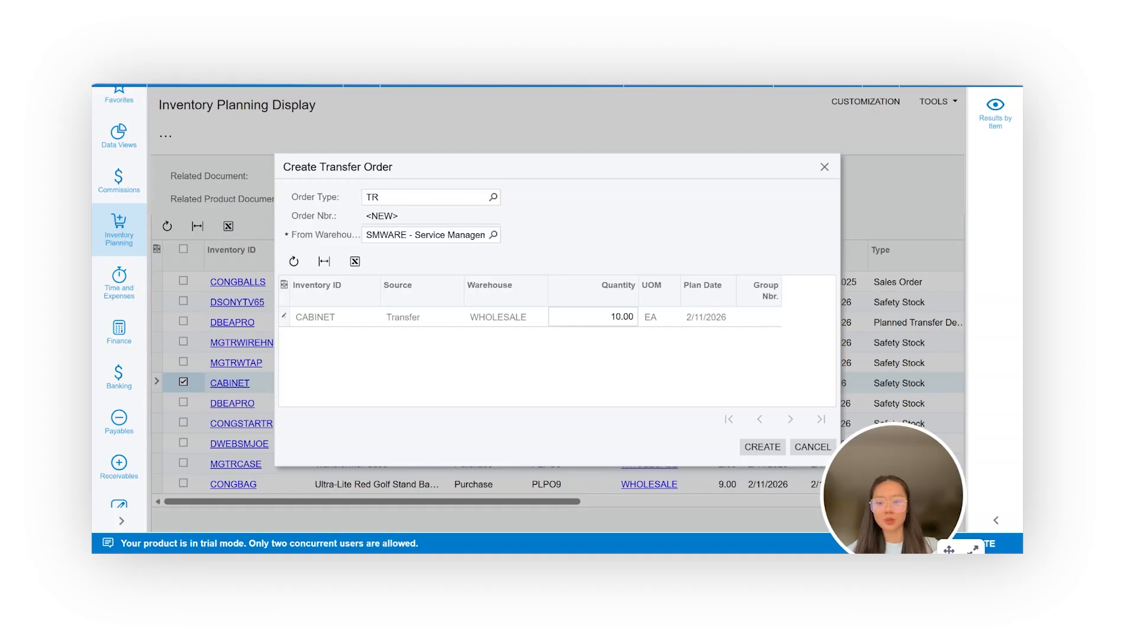
{"action": "left_click", "coordinate": [826, 168]}
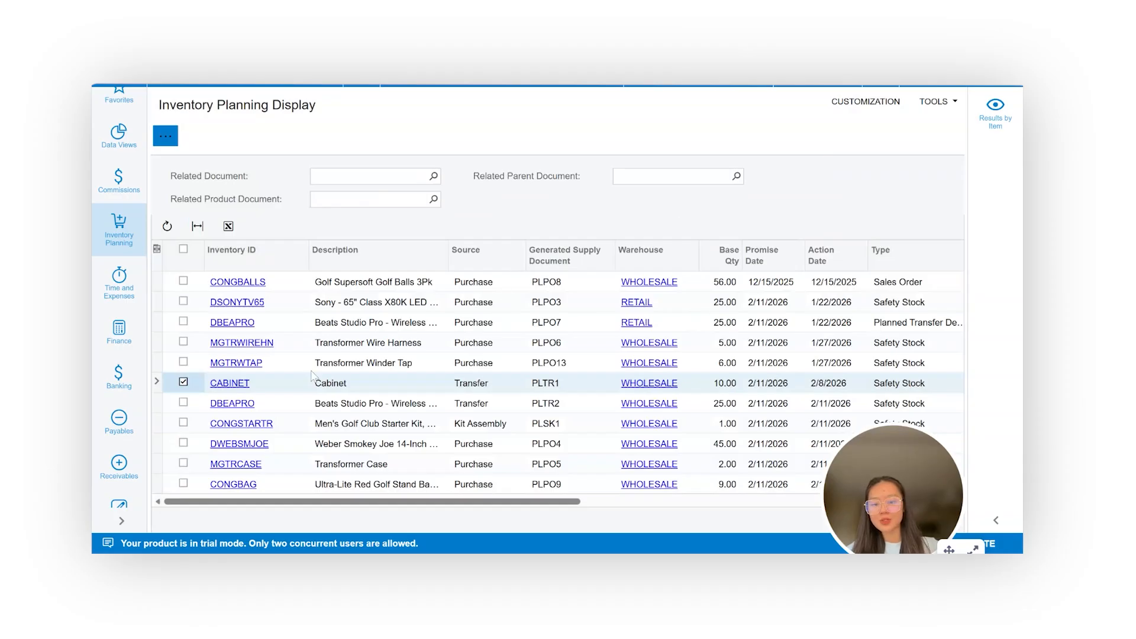
Select the CONGSTARTR line instead of CABINET and review its kit assembly details, then close them without creating the assembly.
{"action": "left_click", "coordinate": [184, 382]}
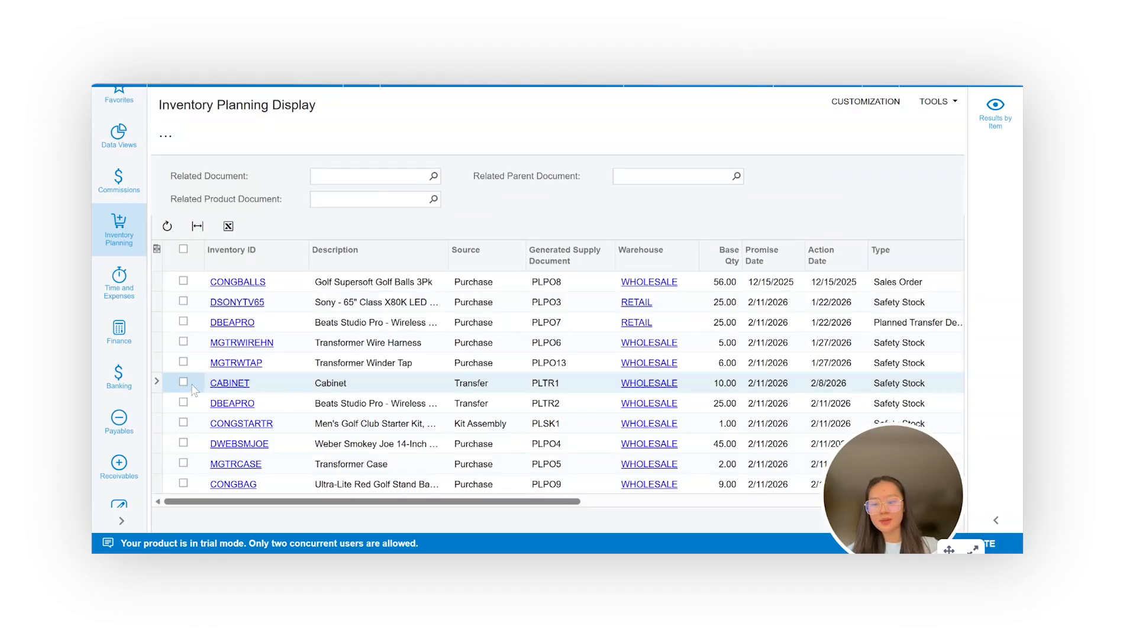
{"action": "left_click", "coordinate": [186, 422]}
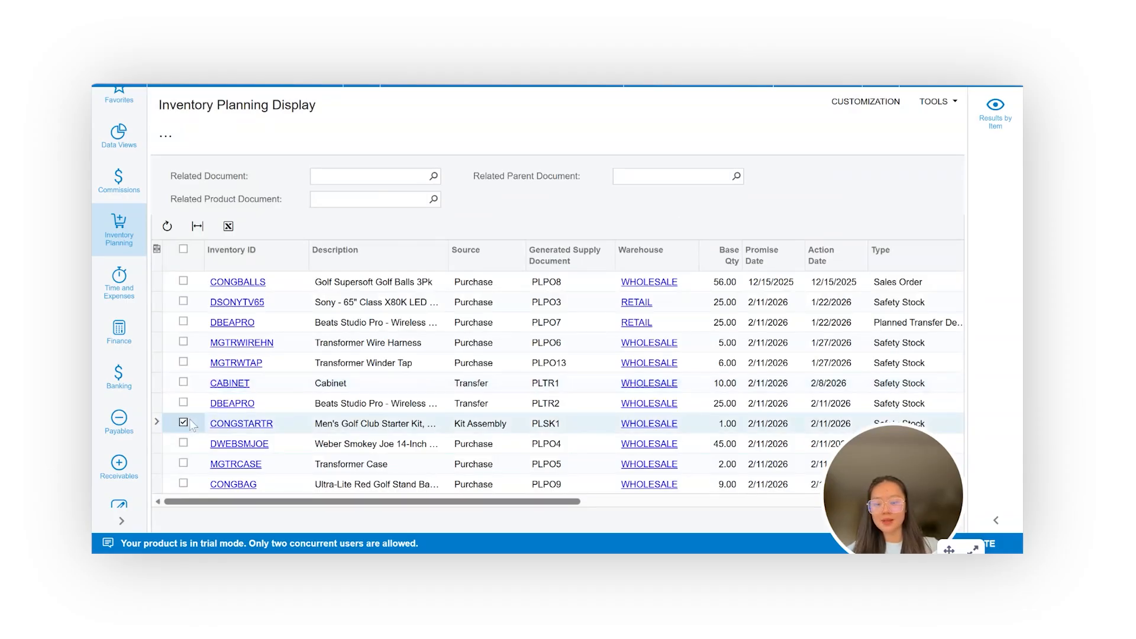
{"action": "left_click", "coordinate": [167, 134]}
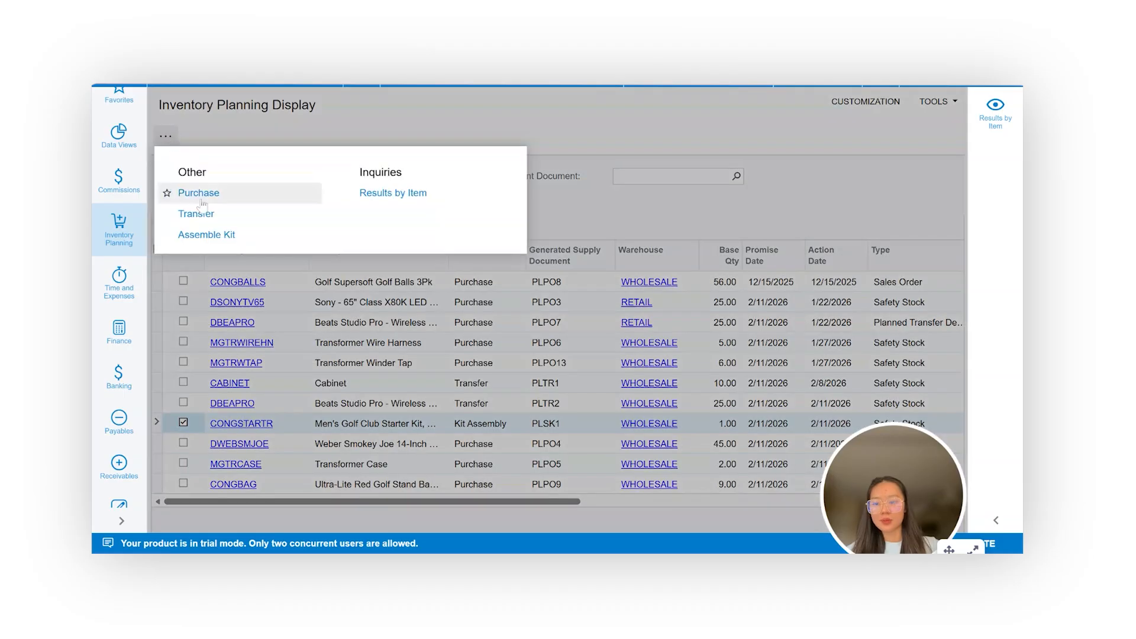
{"action": "left_click", "coordinate": [206, 232]}
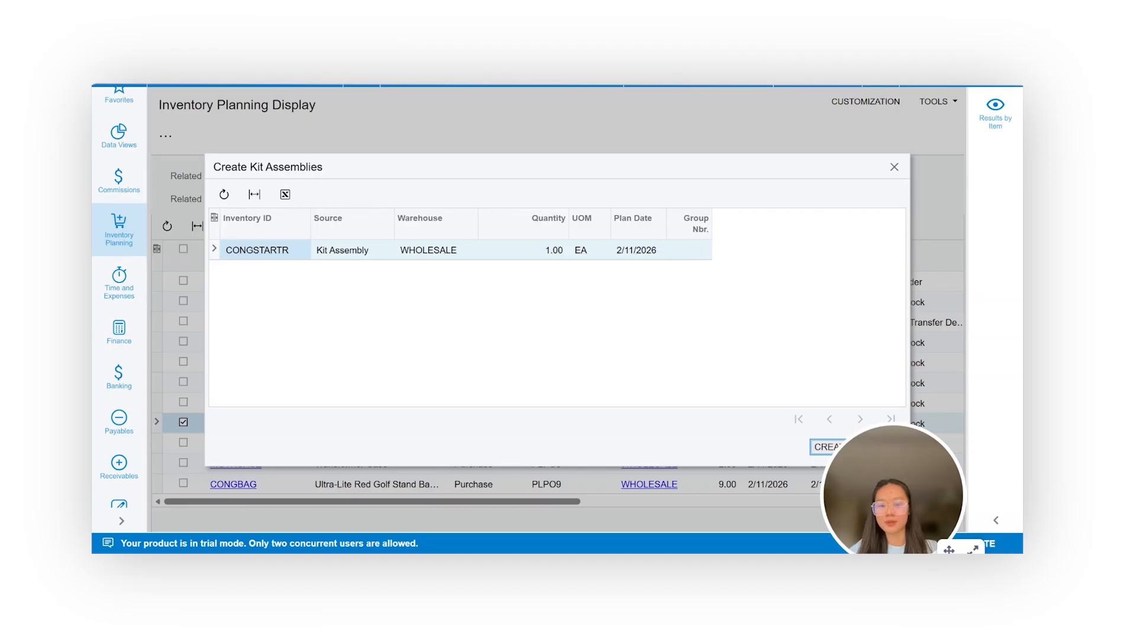
{"action": "left_click", "coordinate": [894, 167]}
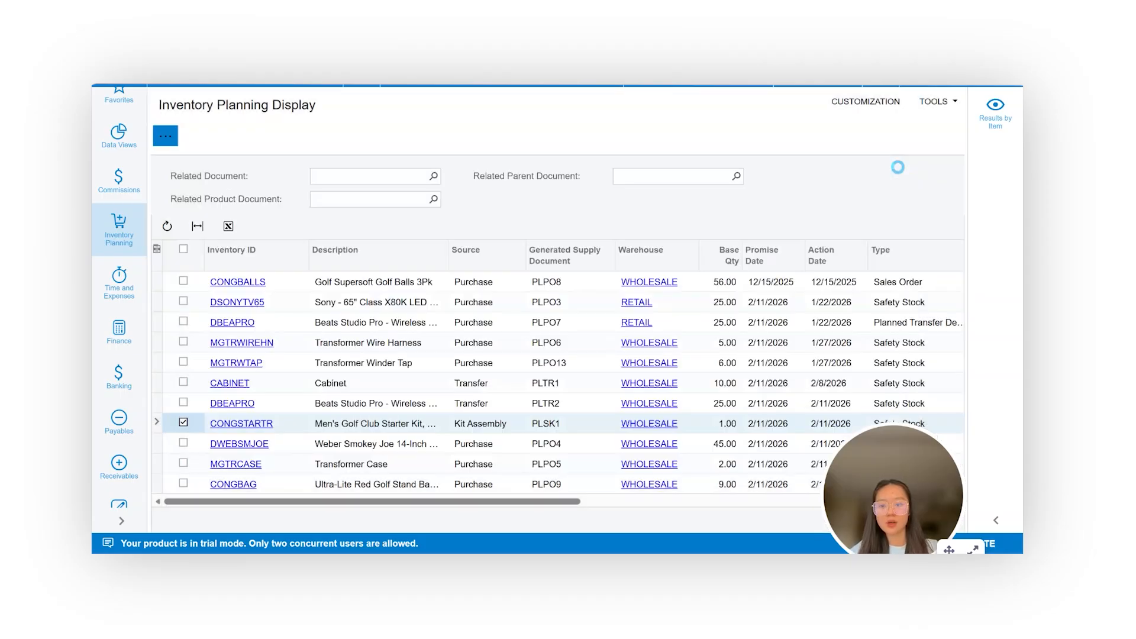